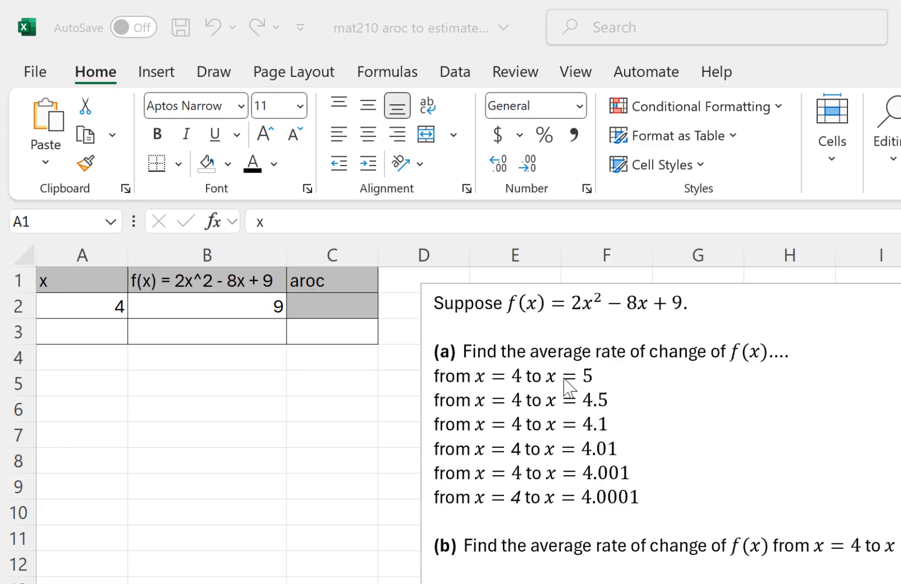
Enter 4 as the starting x value in cell A2.
left_click(119, 307)
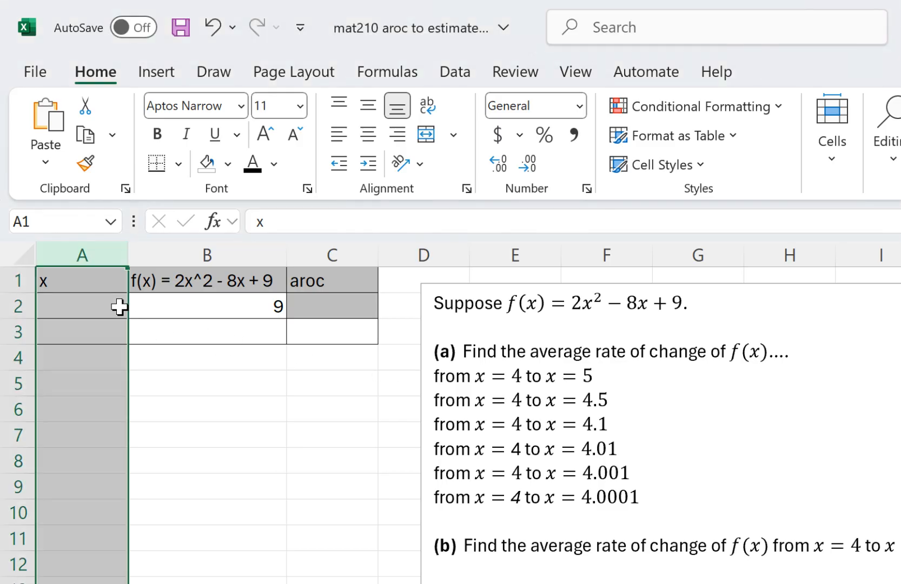
left_click(119, 306)
type("4")
key("ctrl+Return")
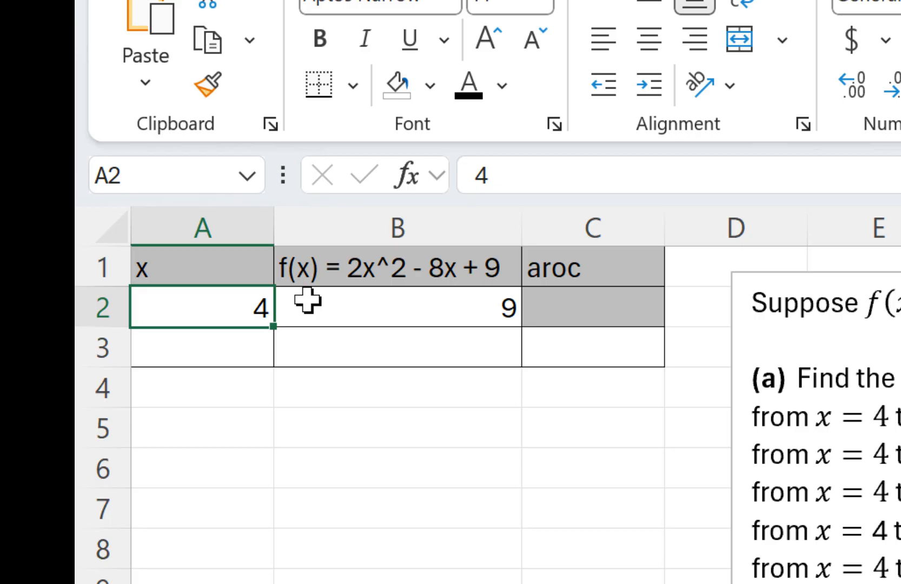
Examine the f(x) formula in cell B2 and the cell it references.
left_click(308, 302)
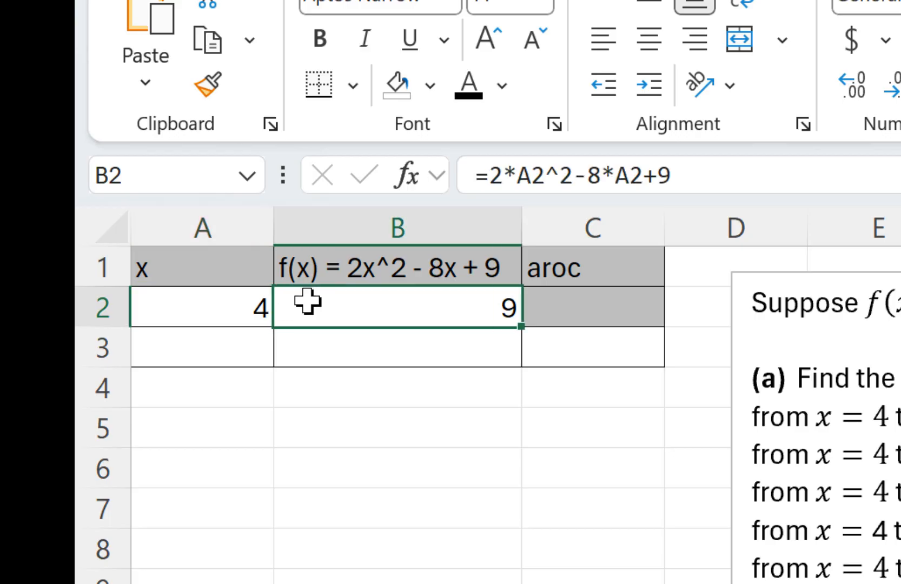
double_click(312, 301)
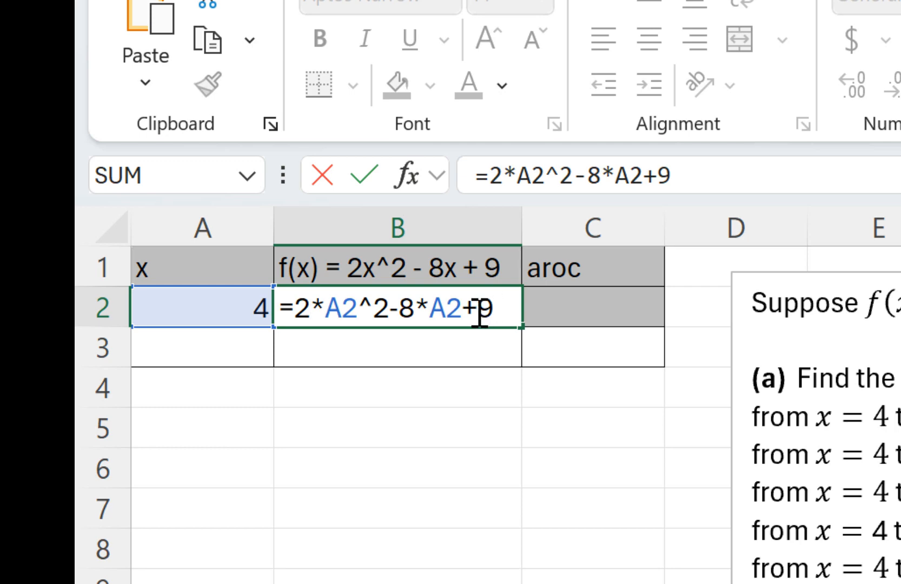
key("Return")
Enter 5 as the second x value in A3 and fill the f(x) formula from B2 down to B3.
left_click(223, 341)
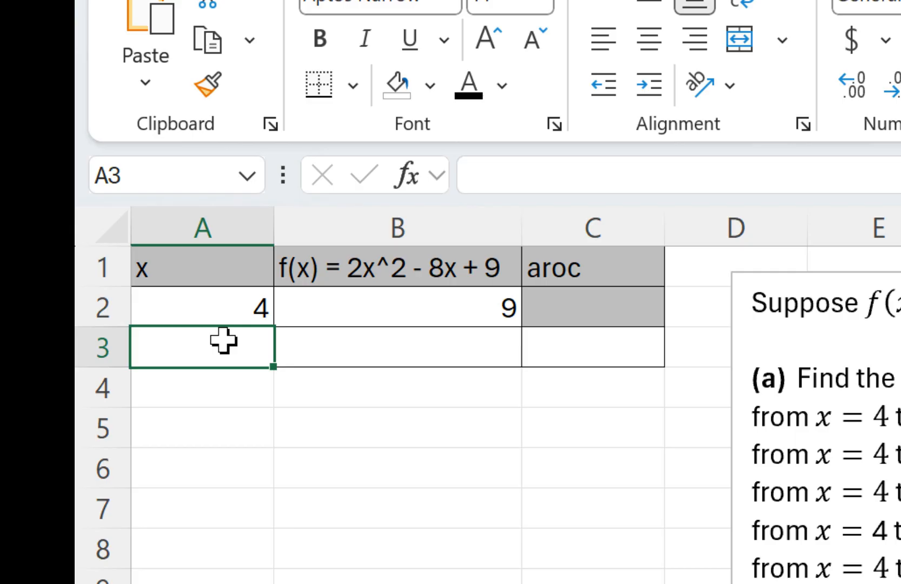
type("5")
left_click(507, 306)
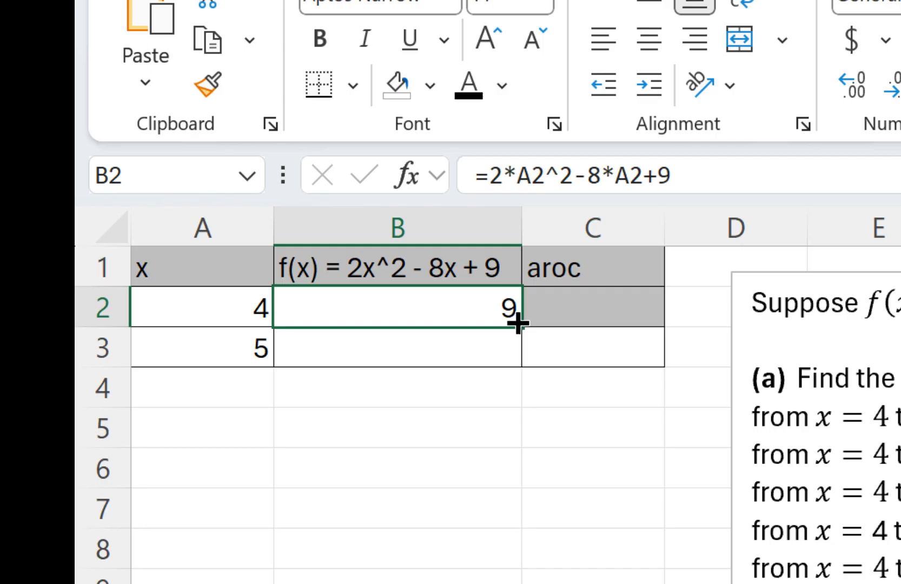
left_click_drag(517, 322, 508, 357)
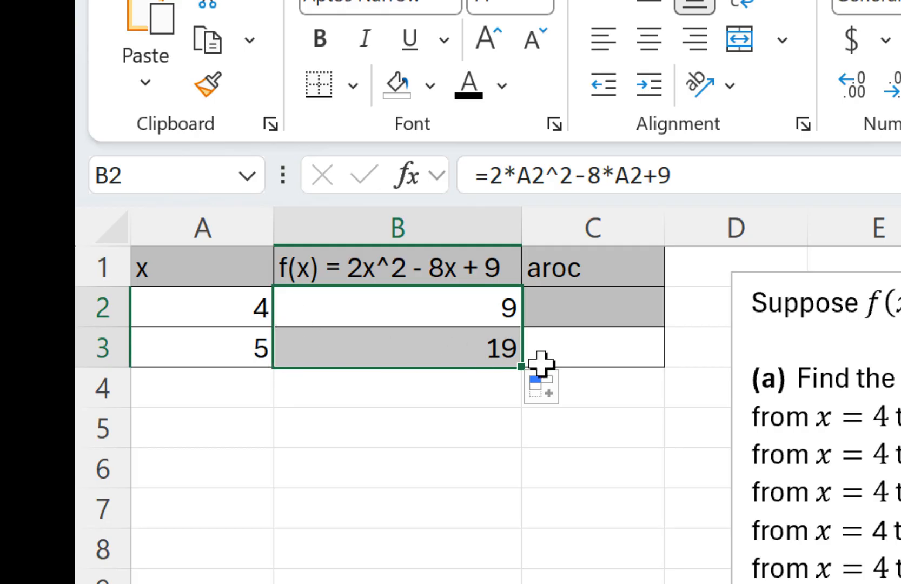
Enter the average rate of change formula =(B3-B2)/(A3-A2) in cell C3.
left_click(590, 354)
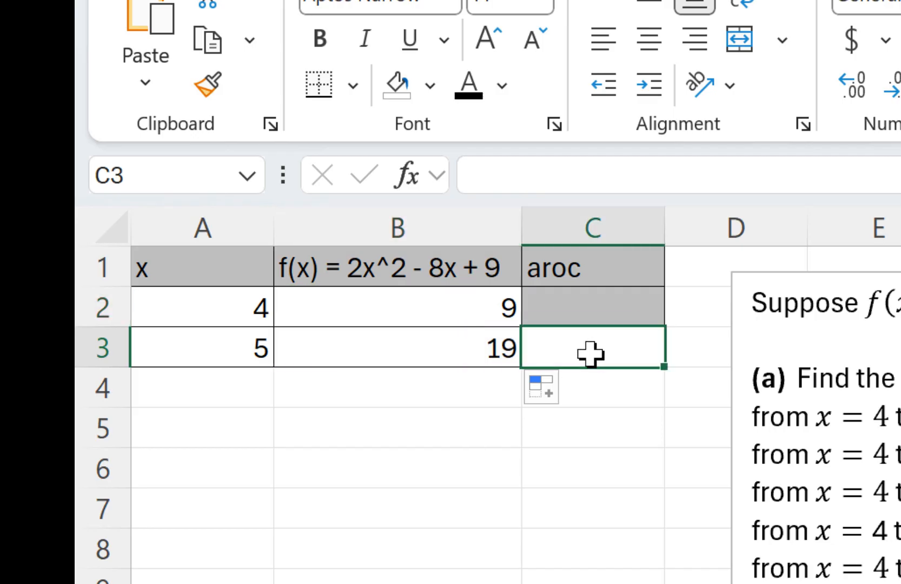
type("=*")
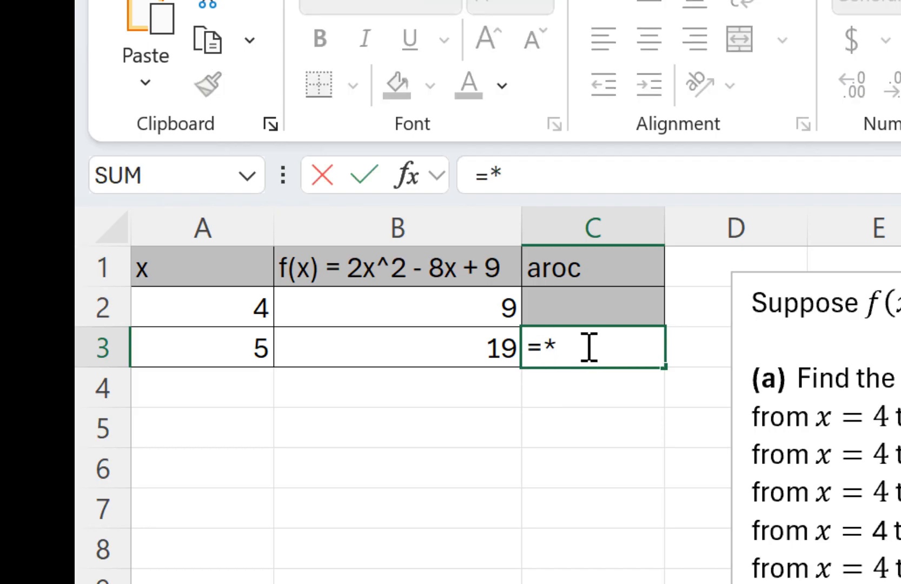
key("BackSpace")
type("(")
left_click(446, 345)
type("-")
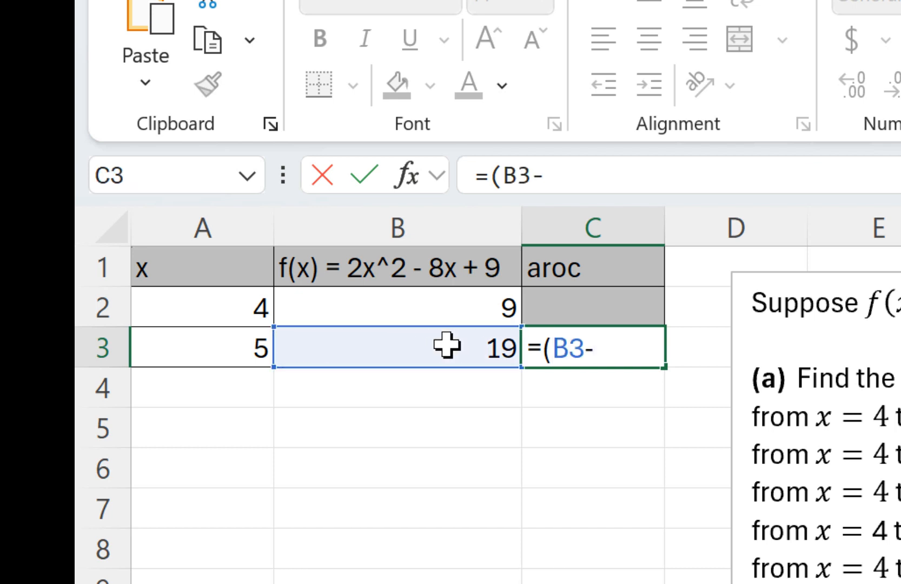
left_click(445, 307)
type(")")
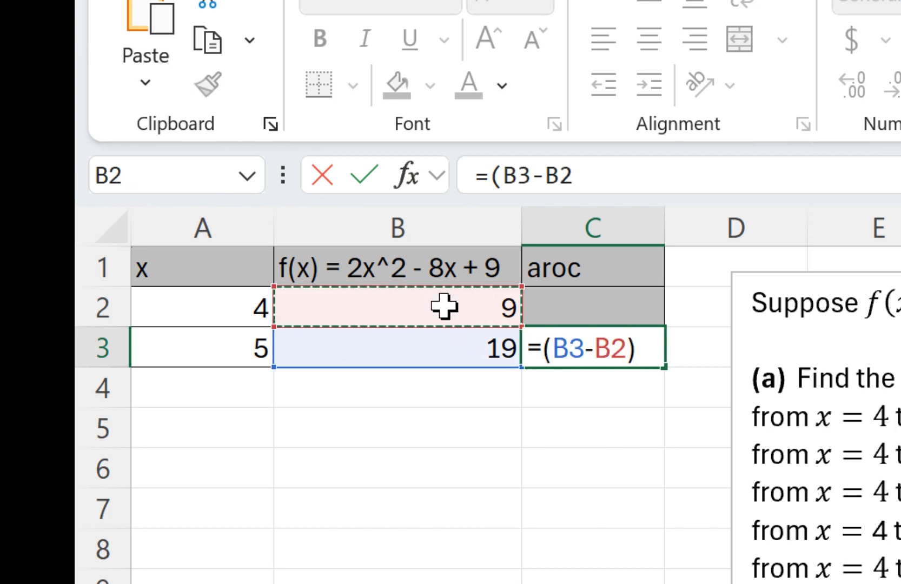
type("/")
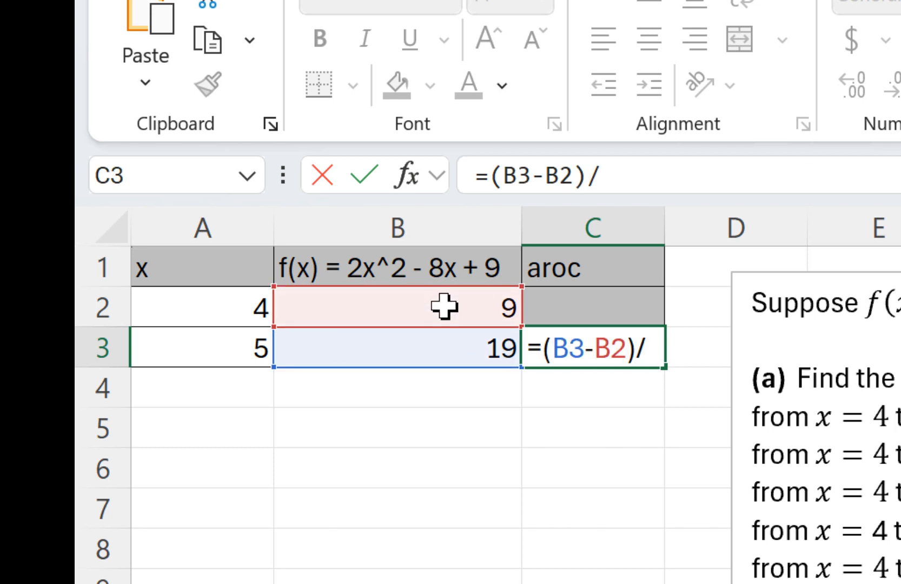
type("(")
left_click(239, 348)
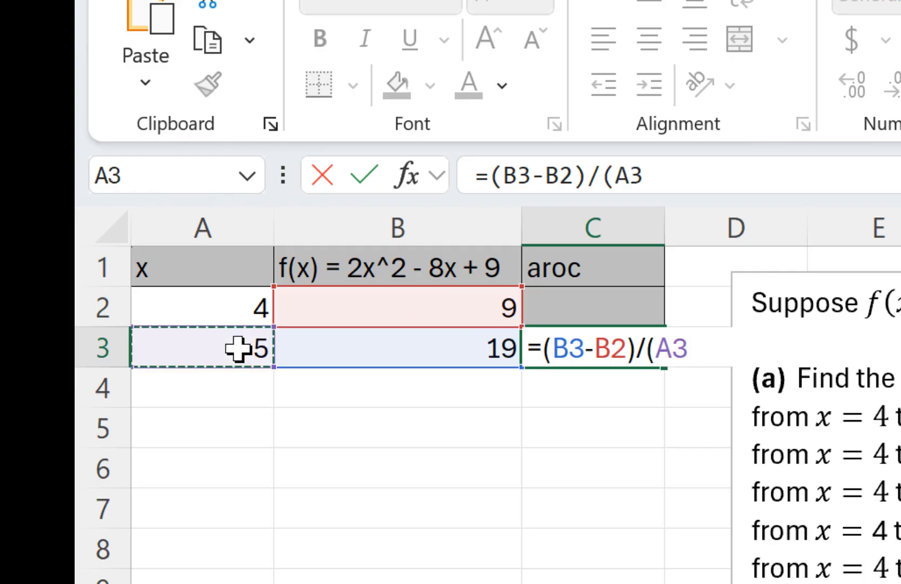
type("-")
left_click(239, 308)
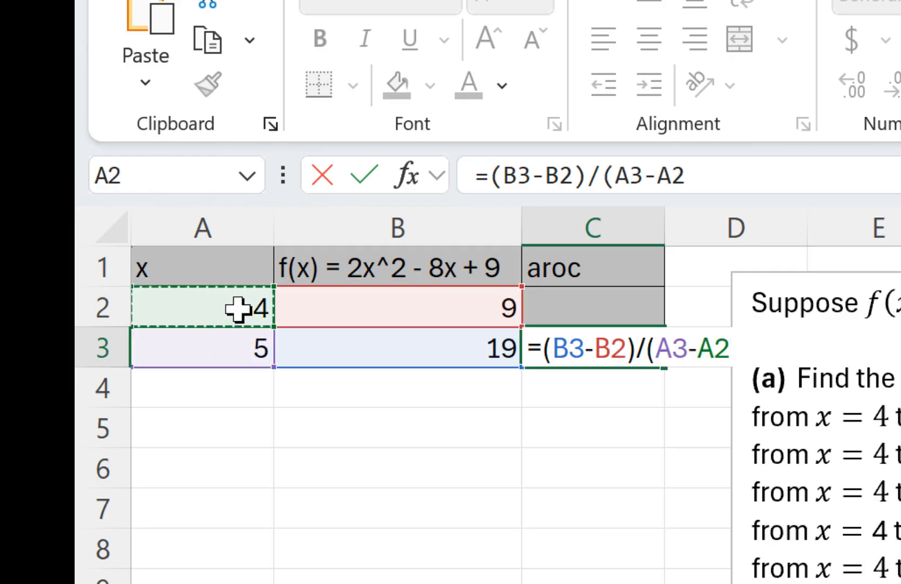
type(")")
key("Return")
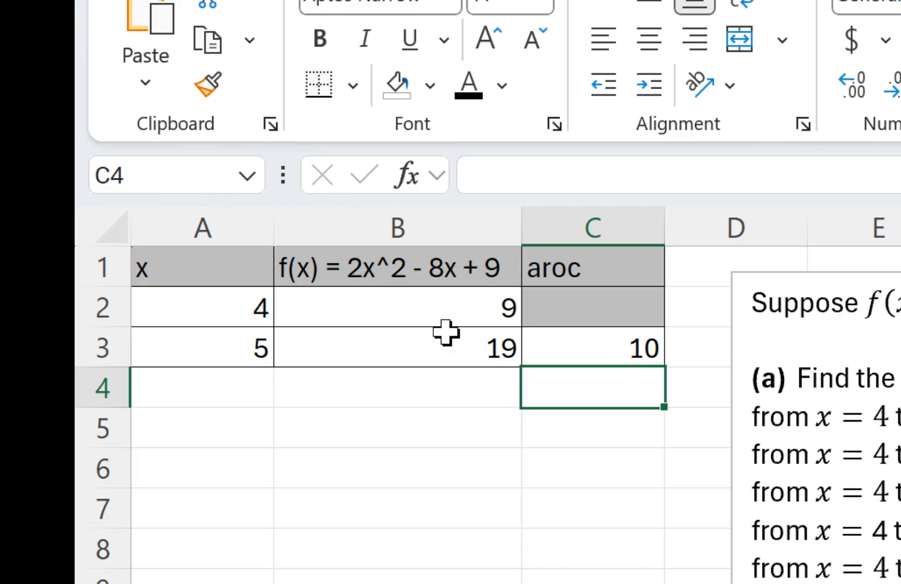
left_click(633, 348)
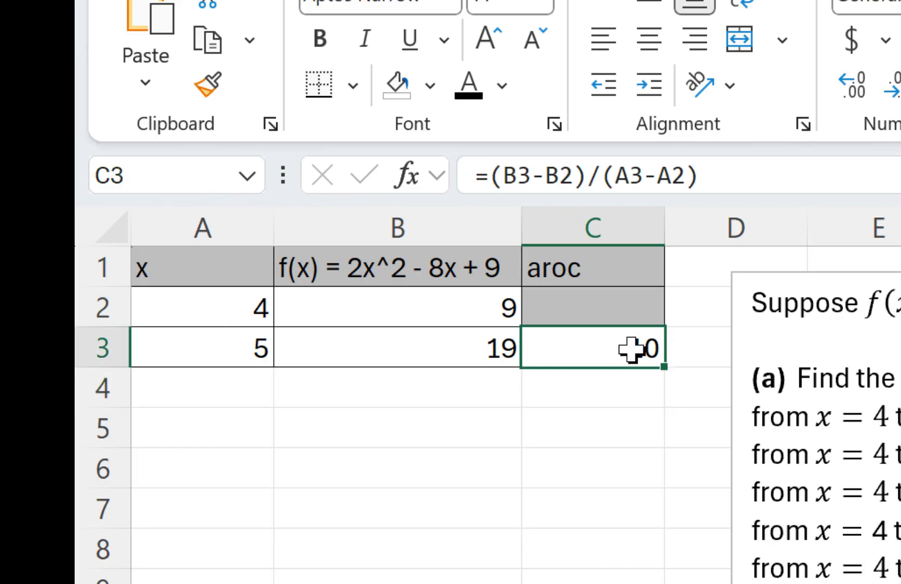
Add the answer "the aroc is 10" in red after the line from x = 4 to x = 5 in the problem text box.
left_click_drag(677, 232, 760, 232)
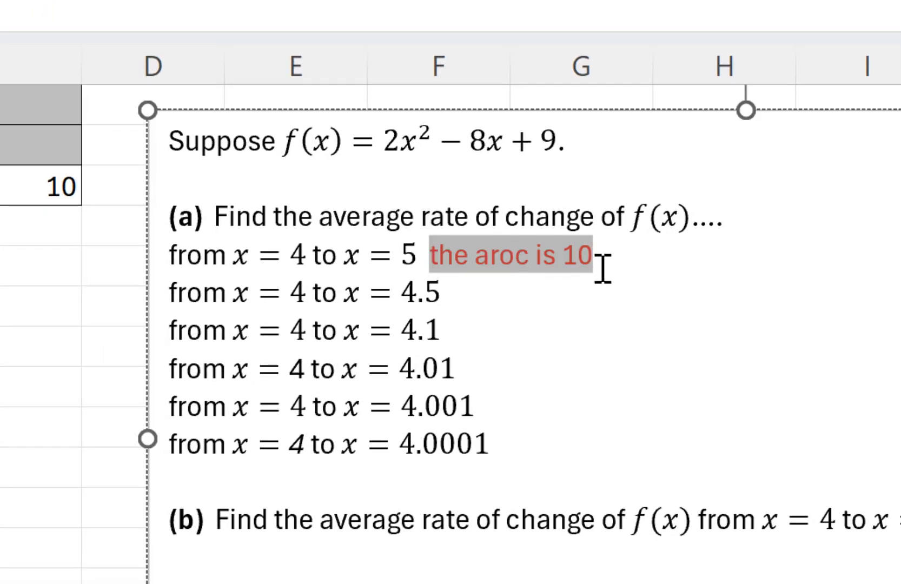
left_click(602, 267)
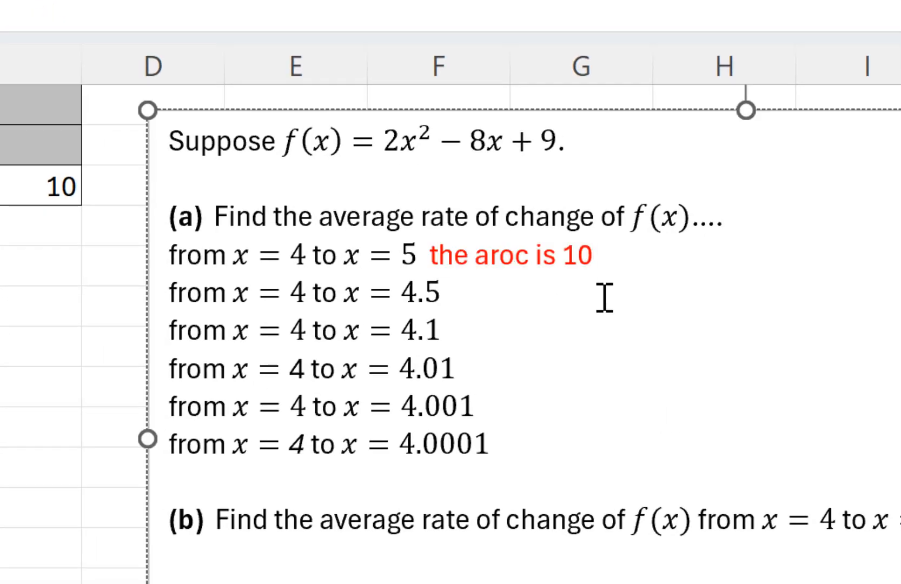
left_click(604, 298)
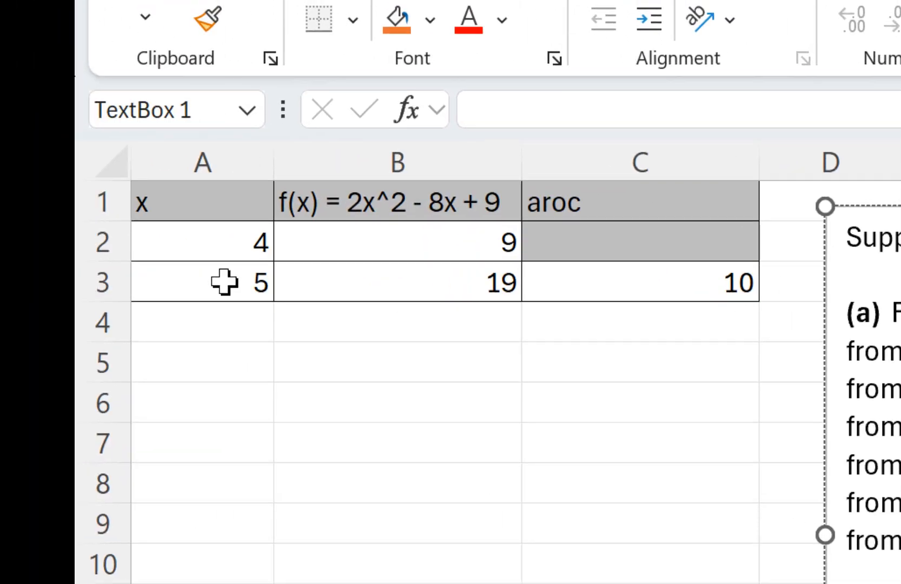
Replace the second x value in A3 with 4.5 and check the formula in B3.
left_click(224, 281)
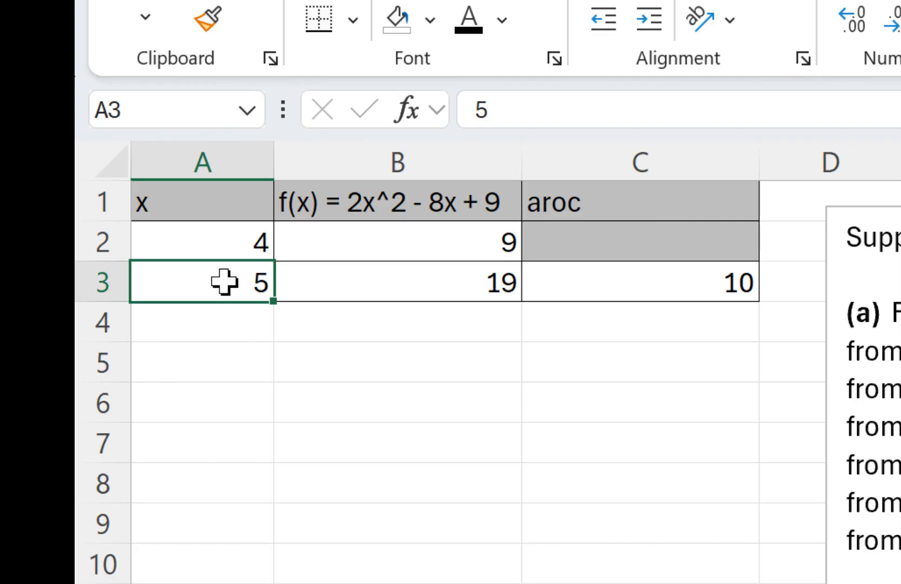
double_click(223, 281)
key("BackSpace")
type("4.")
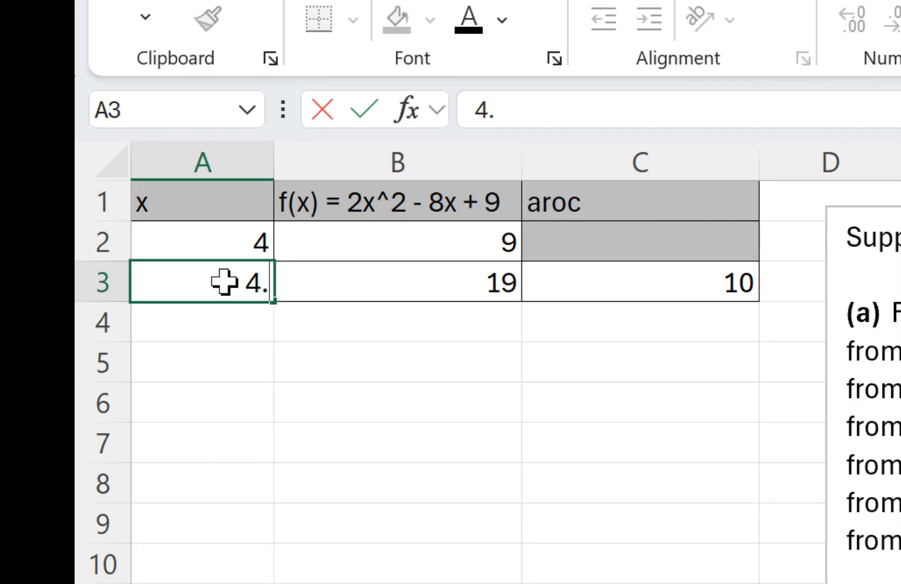
type("5")
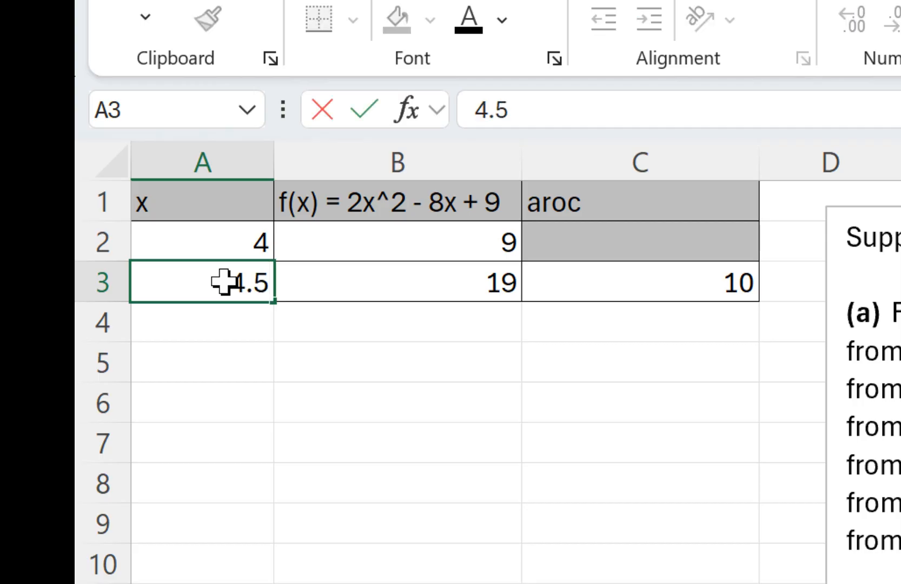
key("Return")
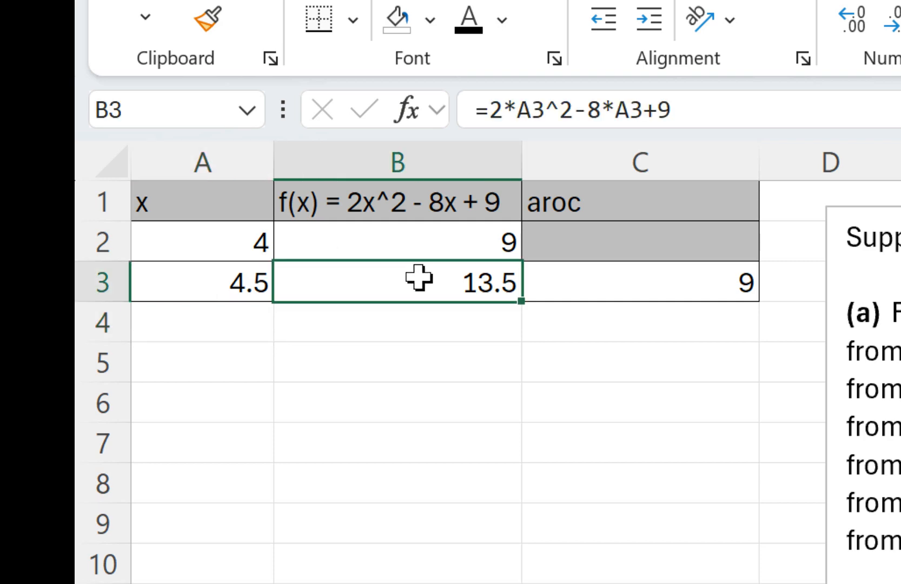
double_click(416, 277)
key("Return")
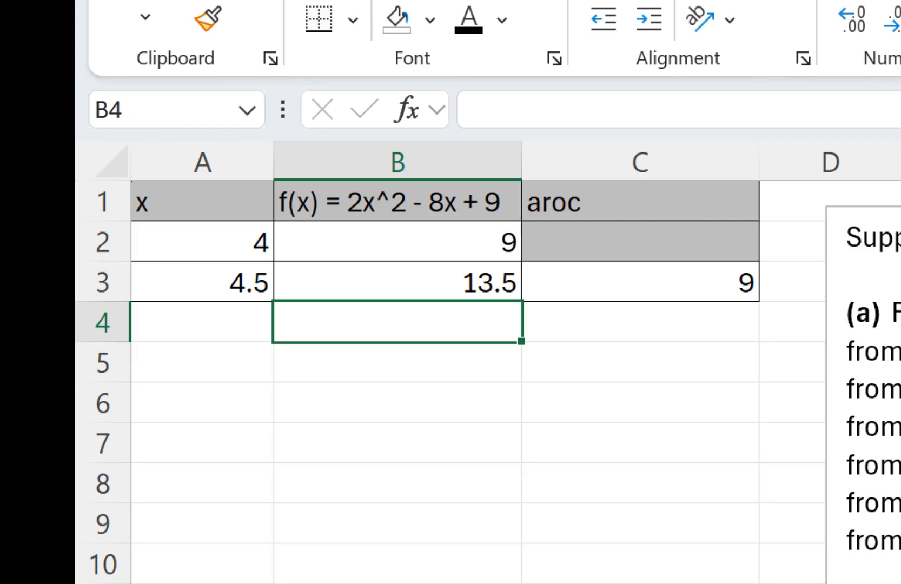
Copy the red answer text to the x = 4.5 line, colour it red and edit it to "the aroc is 9".
left_click_drag(549, 216, 411, 215)
key("ctrl+c")
left_click(420, 248)
key("ctrl+v")
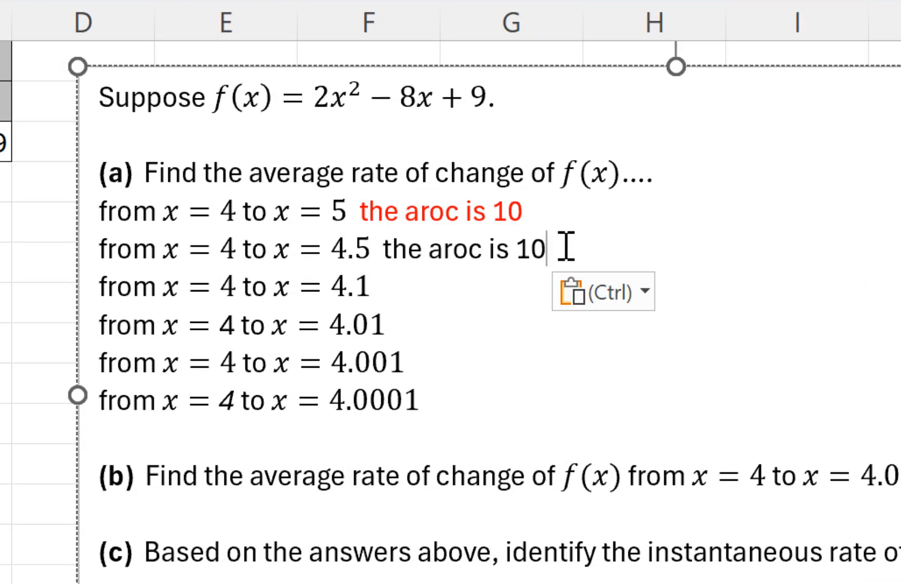
left_click_drag(549, 249, 410, 238)
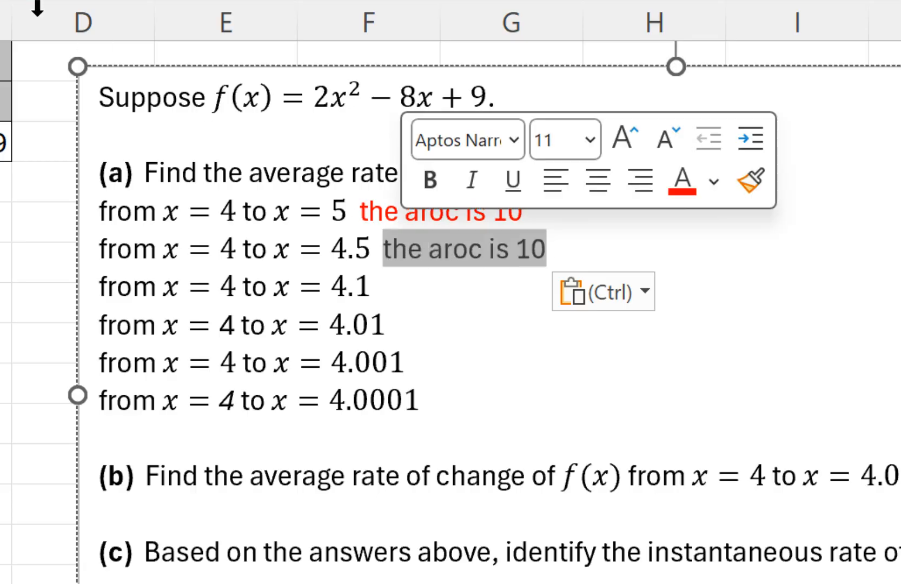
left_click(526, 250)
key("BackSpace")
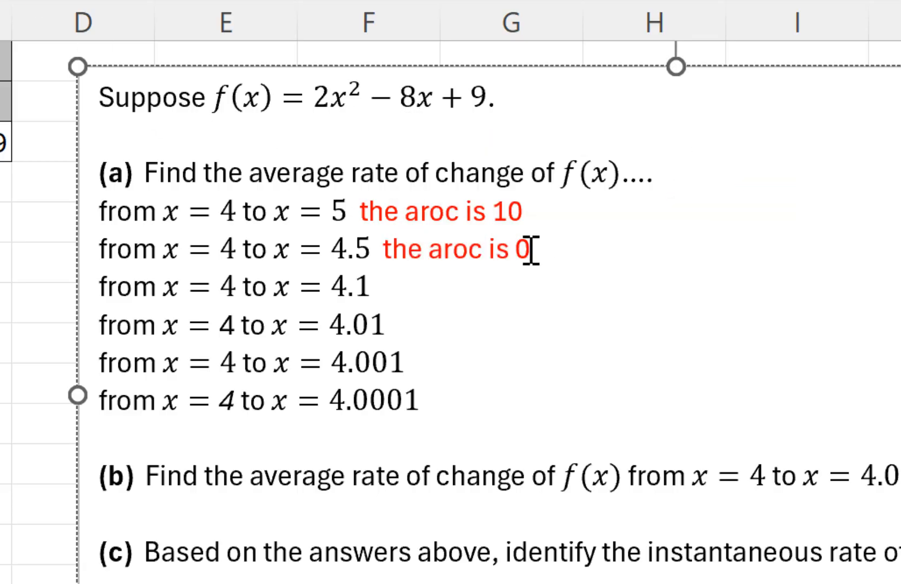
key("Delete")
type("9")
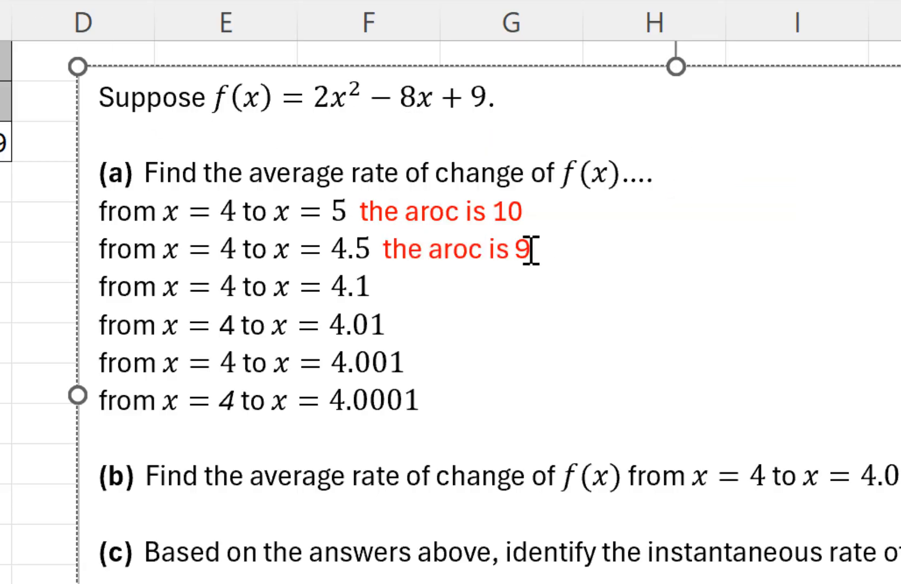
Set A3 to 4.1 and add the red answer "the aroc is 8.2" after the x = 4.1 line.
left_click(433, 277)
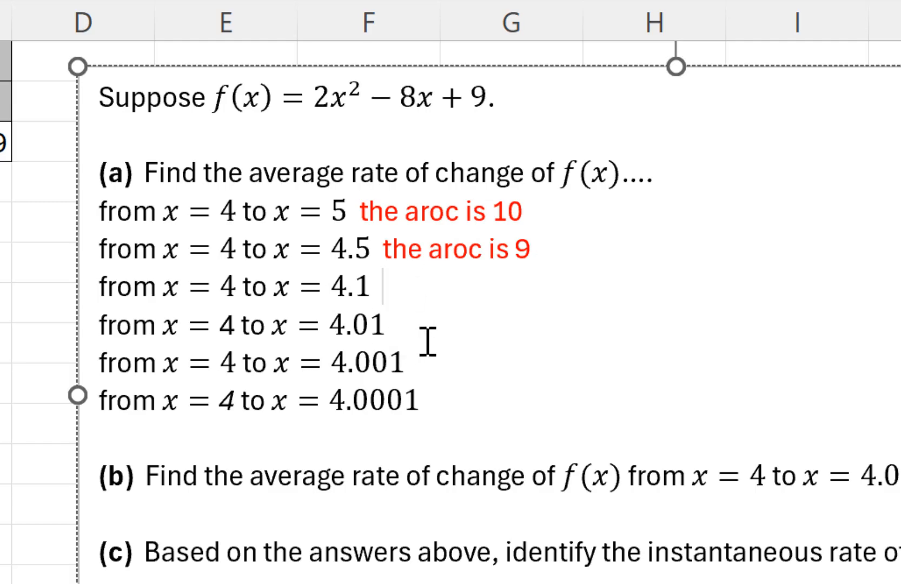
key("Escape")
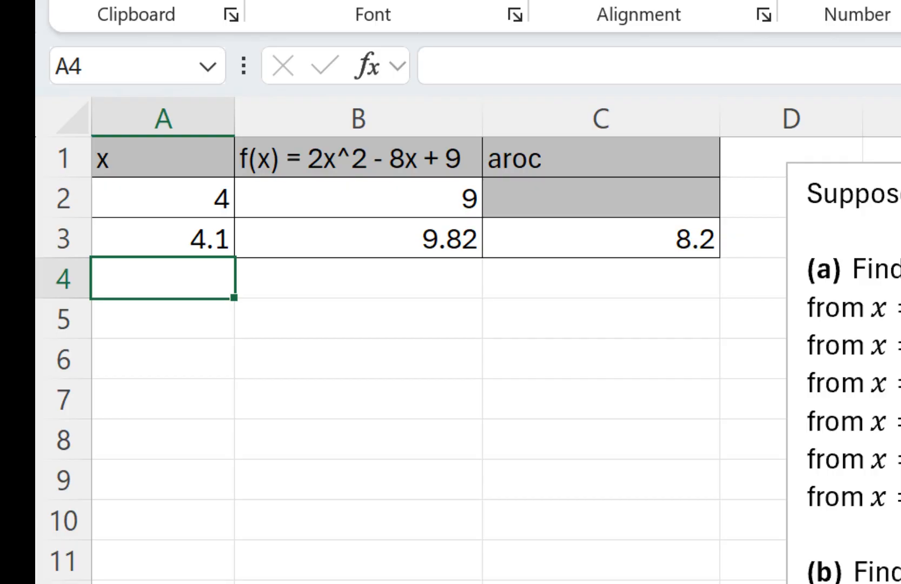
left_click(487, 324)
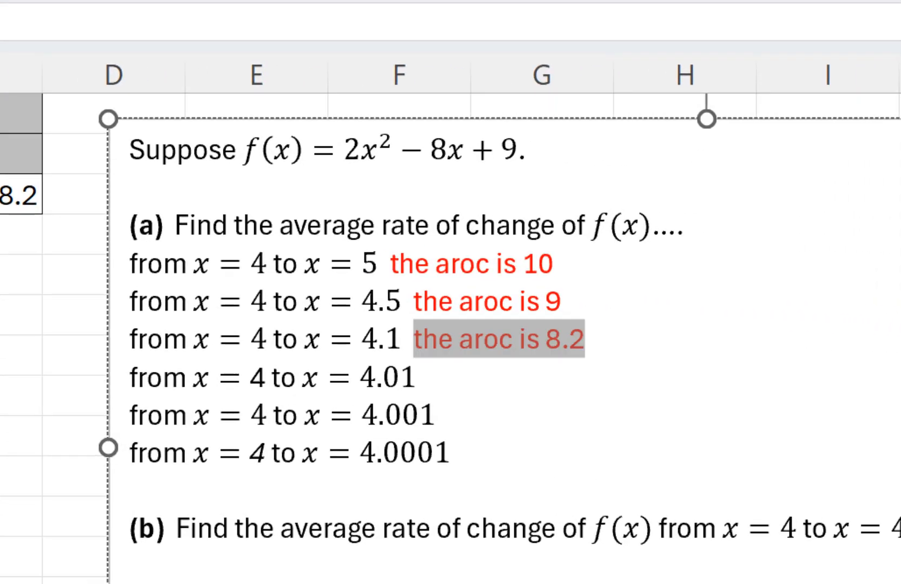
key("Escape")
key("Escape")
Set the second x value in A3 to 4.01 and select the problem text box.
type("4.01")
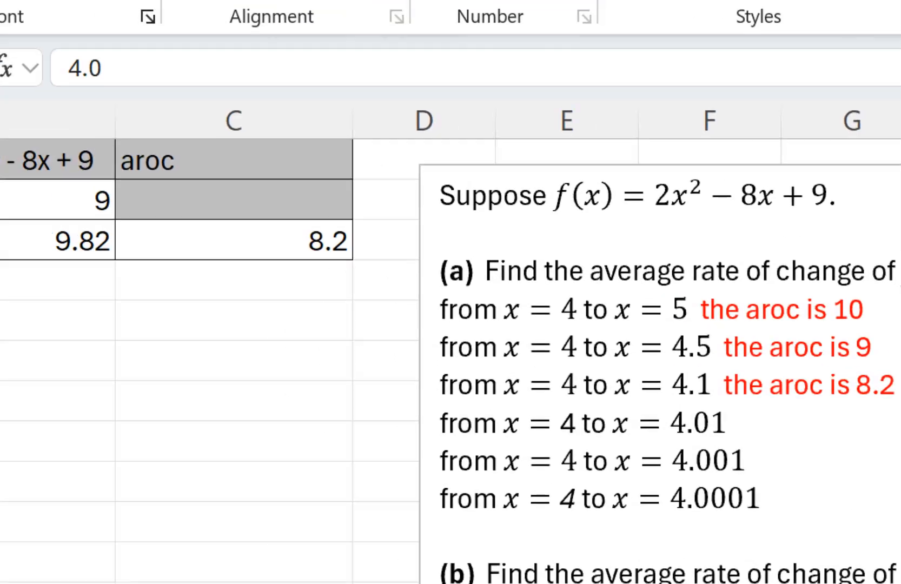
key("Return")
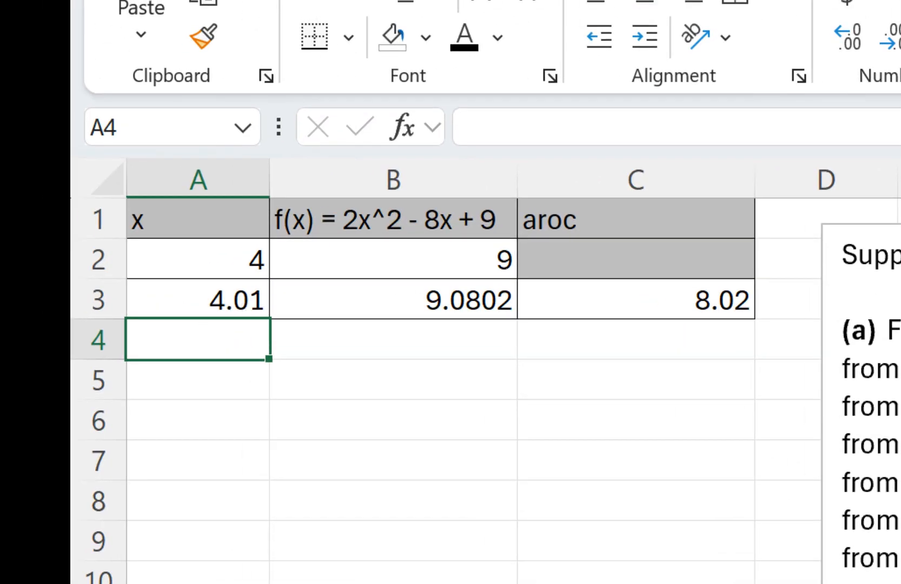
left_click(821, 378)
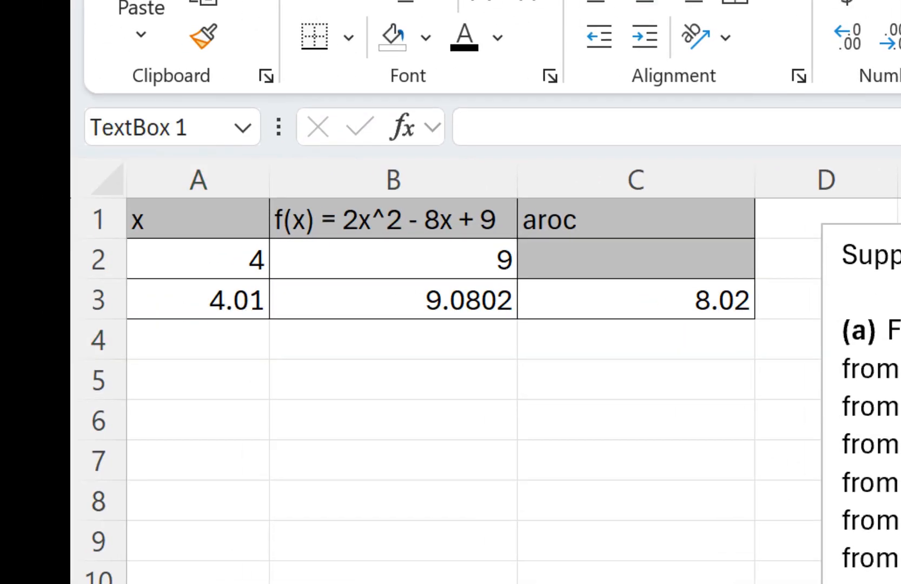
Set the second x value in A3 to 4.001 and add the red answer "the aroc is 8.002" after the x = 4.001 line.
left_click(225, 295)
type("4.001")
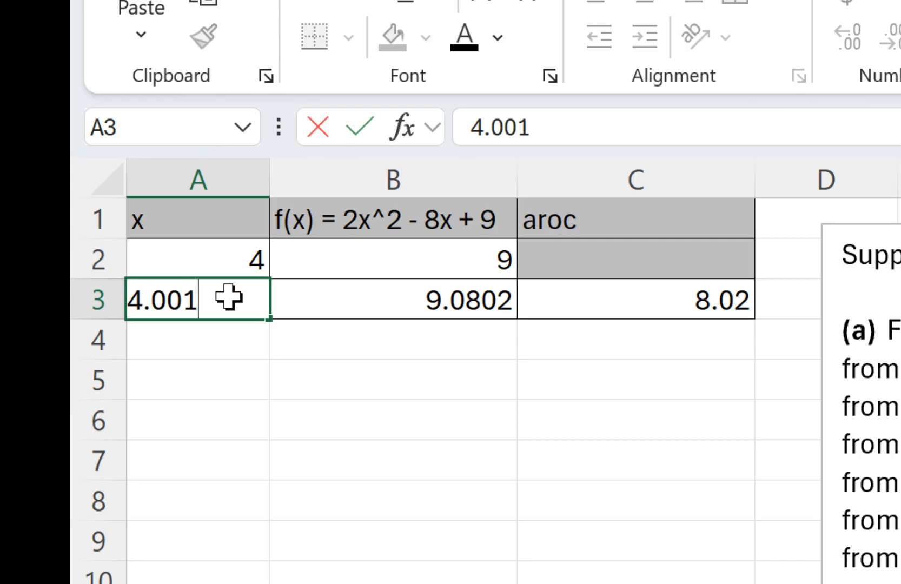
key("Return")
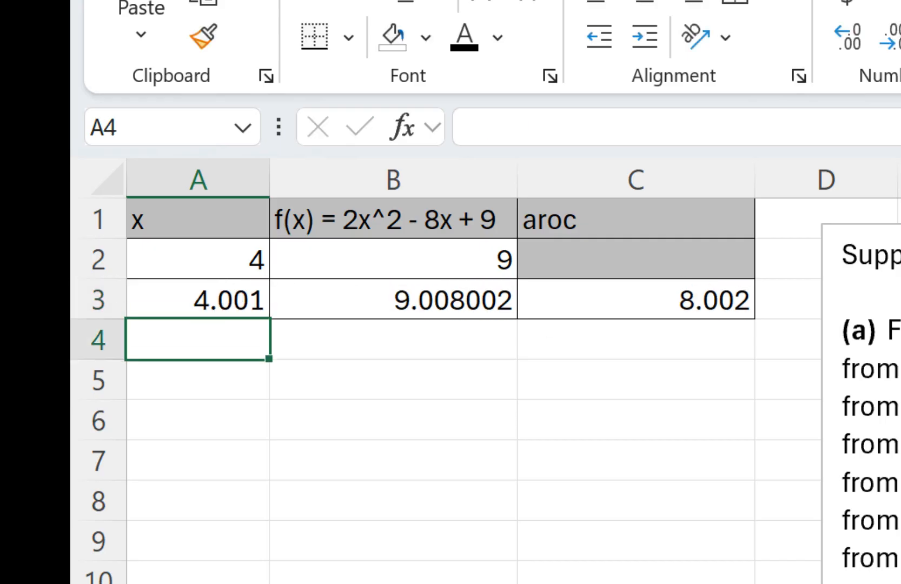
left_click(865, 297)
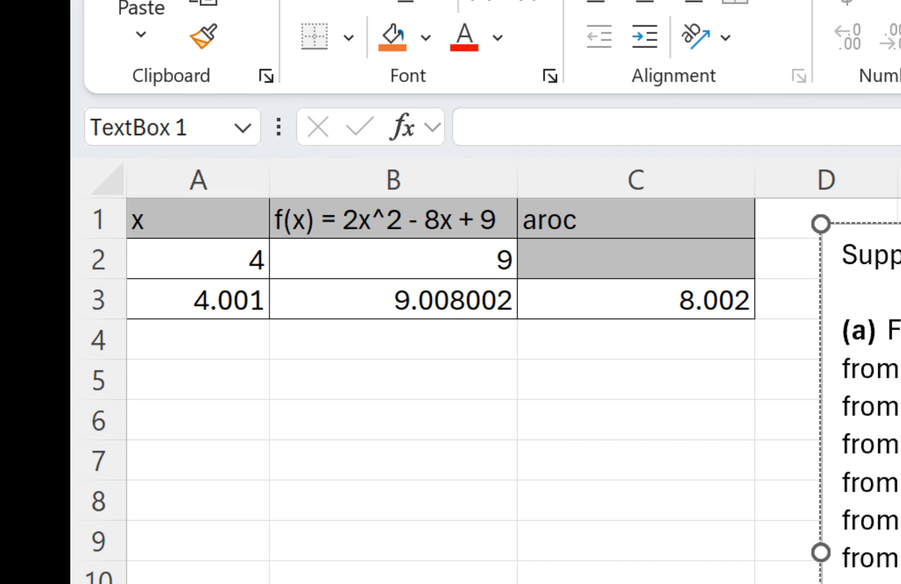
Replace the second x value in A3 with 4.0001.
left_click(240, 323)
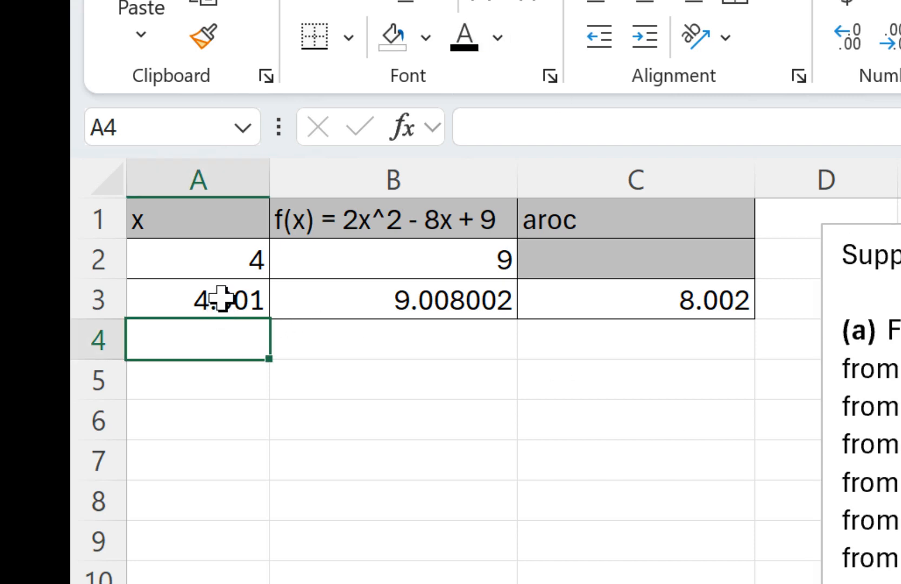
left_click(222, 301)
type("4.000")
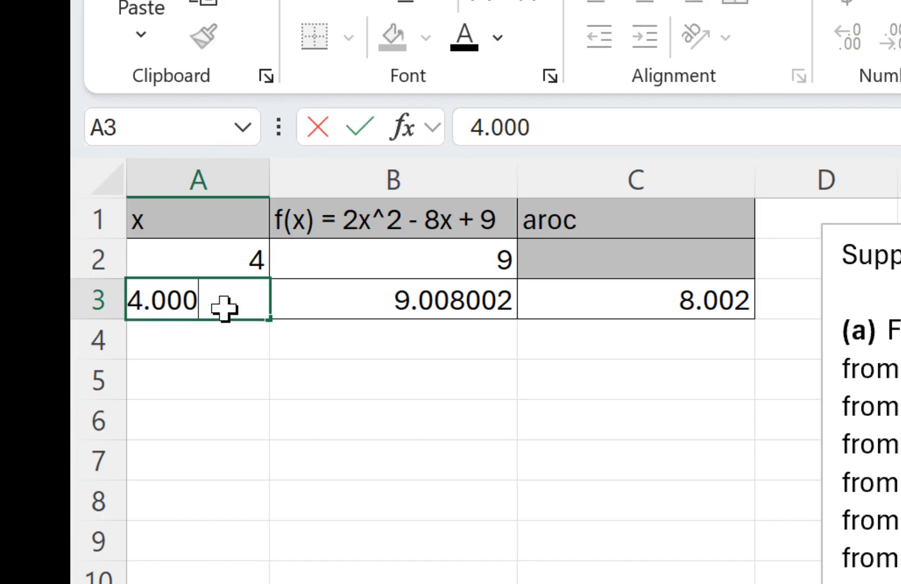
type("1")
key("Return")
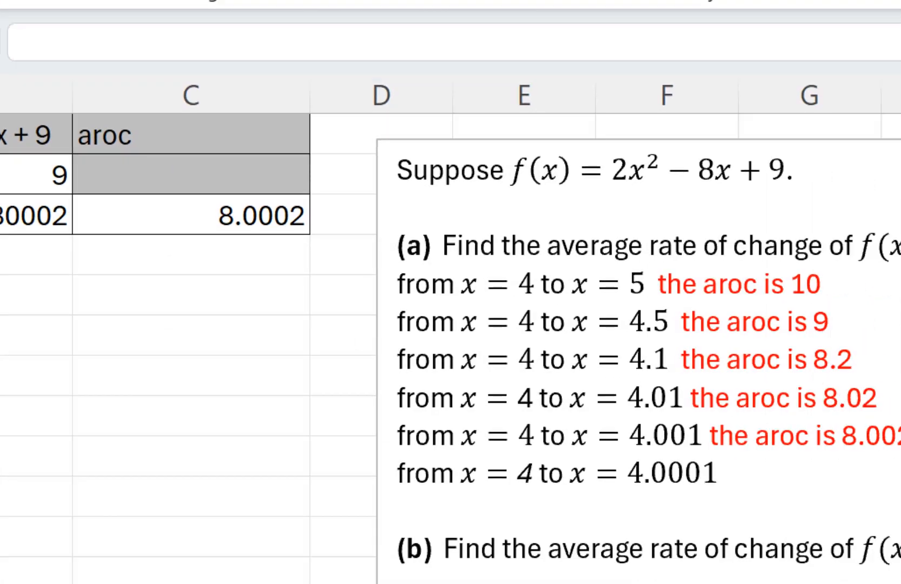
Add the red answer "the aroc is 8.0002" after the x = 4.0001 line and insert an empty answer line under question (b).
left_click(483, 416)
type("the aroc is 8.002")
left_click_drag(663, 419, 489, 419)
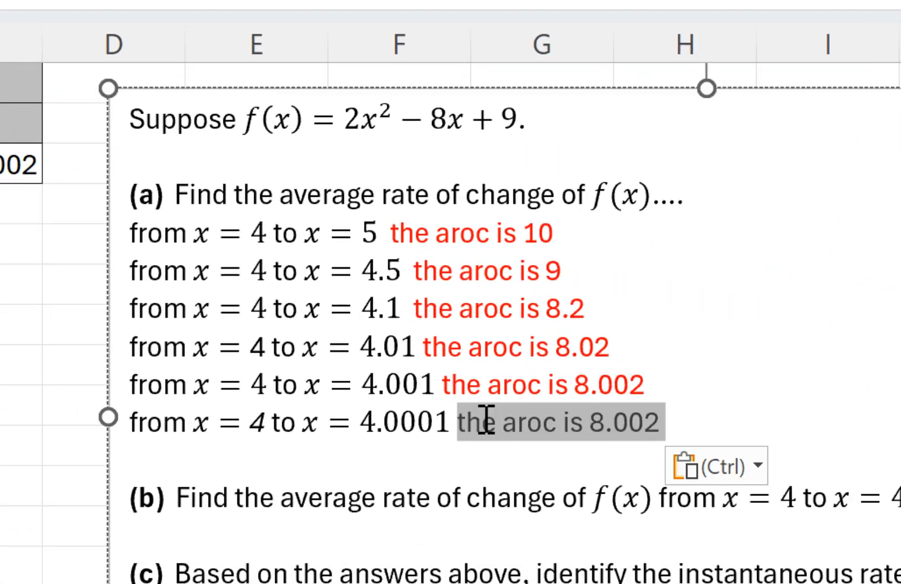
left_click(641, 422)
type("0")
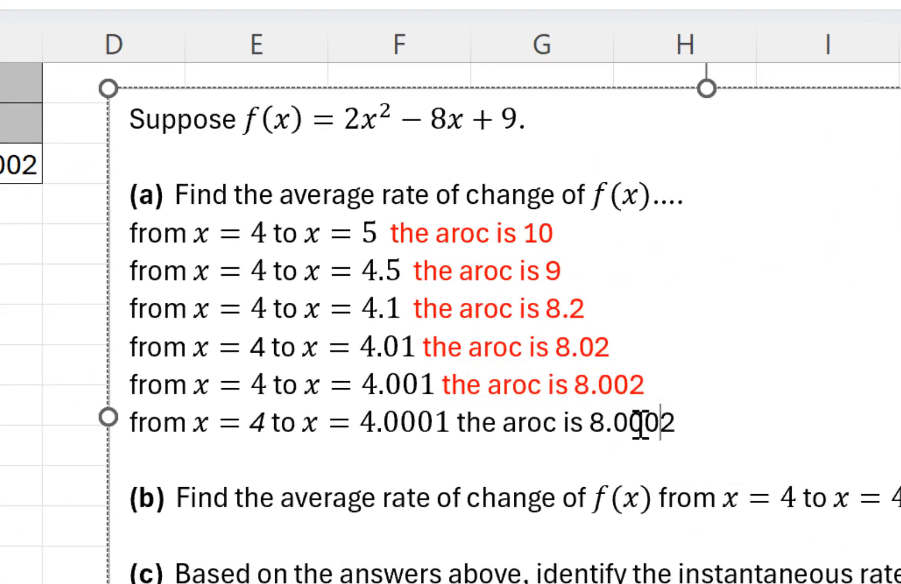
left_click_drag(701, 419, 481, 424)
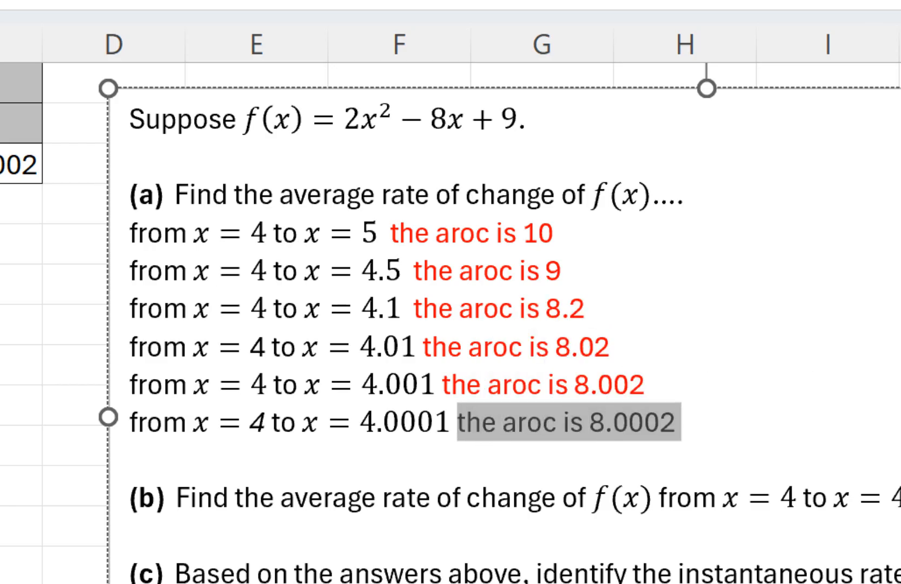
left_click(721, 454)
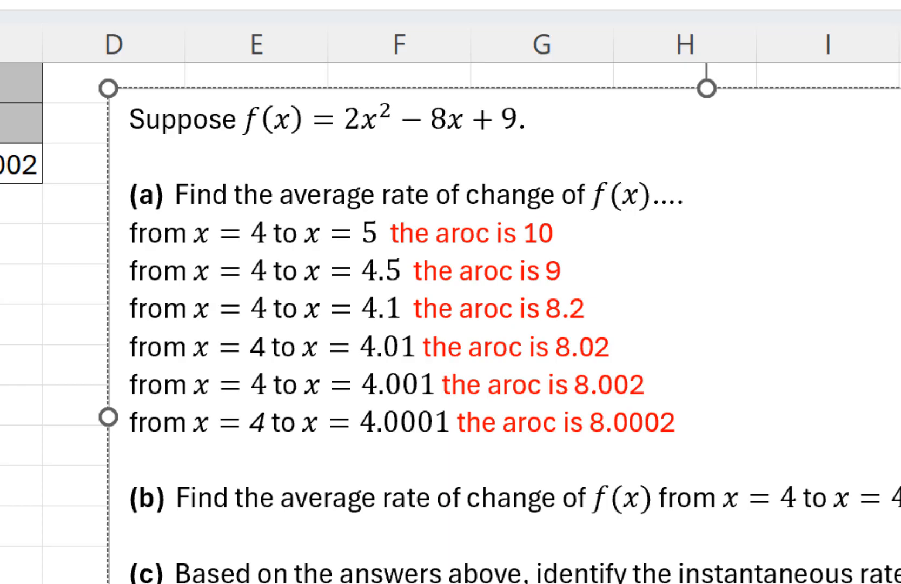
key("Return")
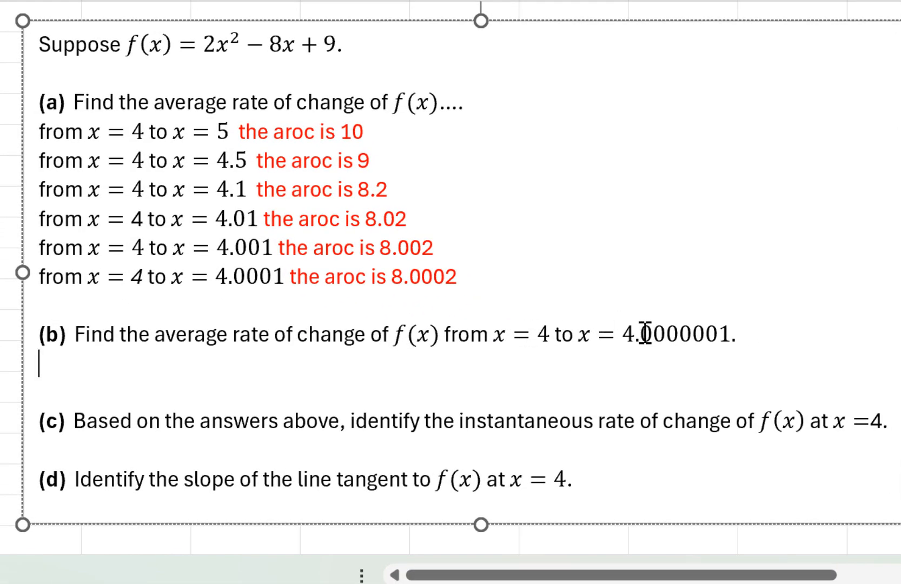
Set the second x value in A3 to 4.0000001 and auto-fit the width of column A to show all its decimals.
left_click_drag(644, 332, 716, 334)
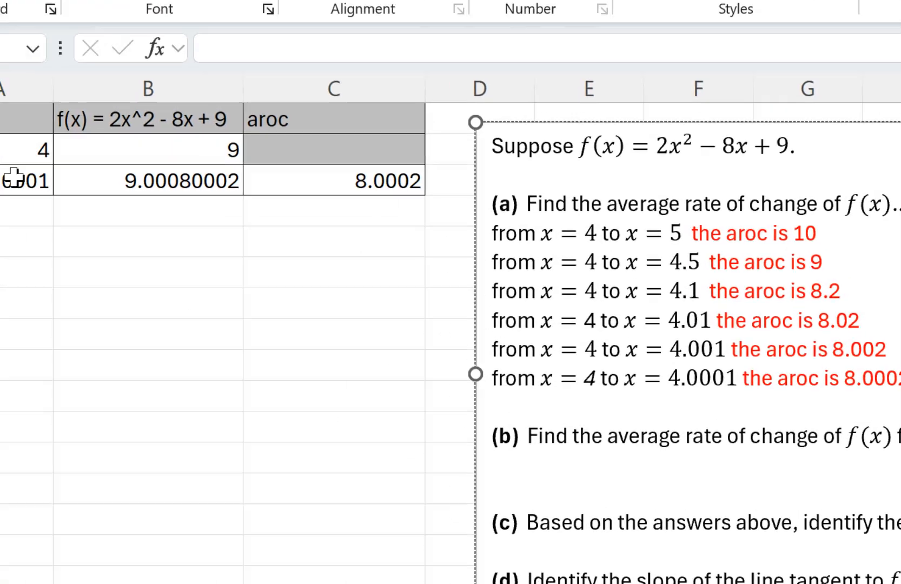
left_click(113, 200)
type("4.00")
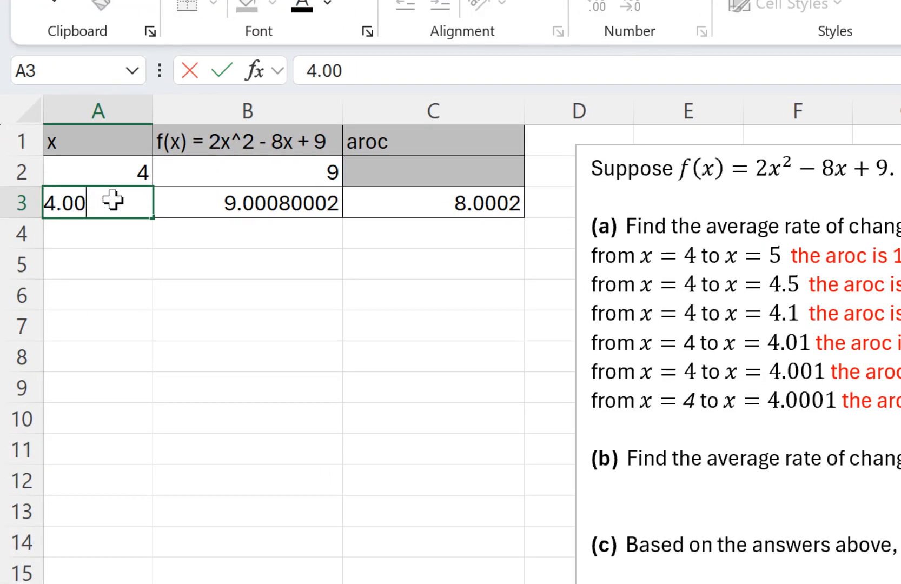
type("00001")
key("Return")
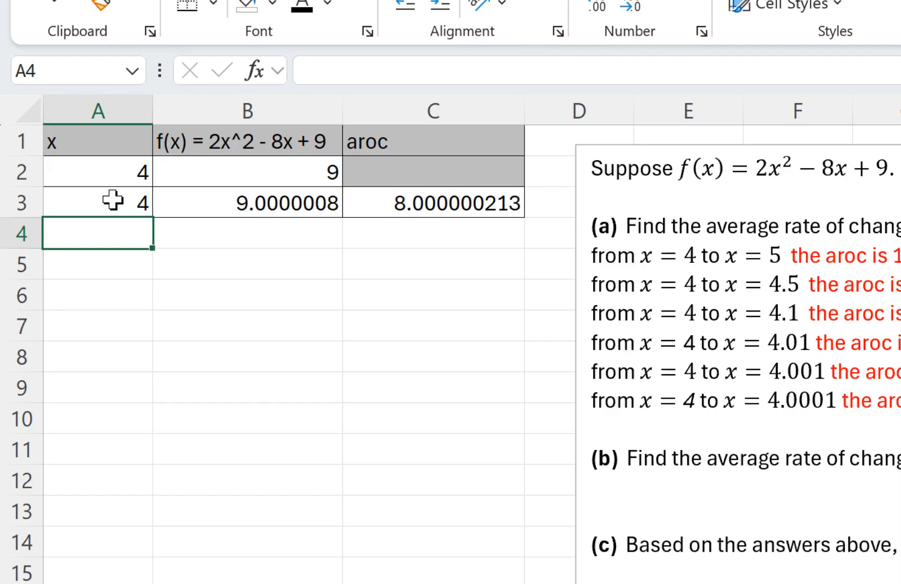
left_click(113, 201)
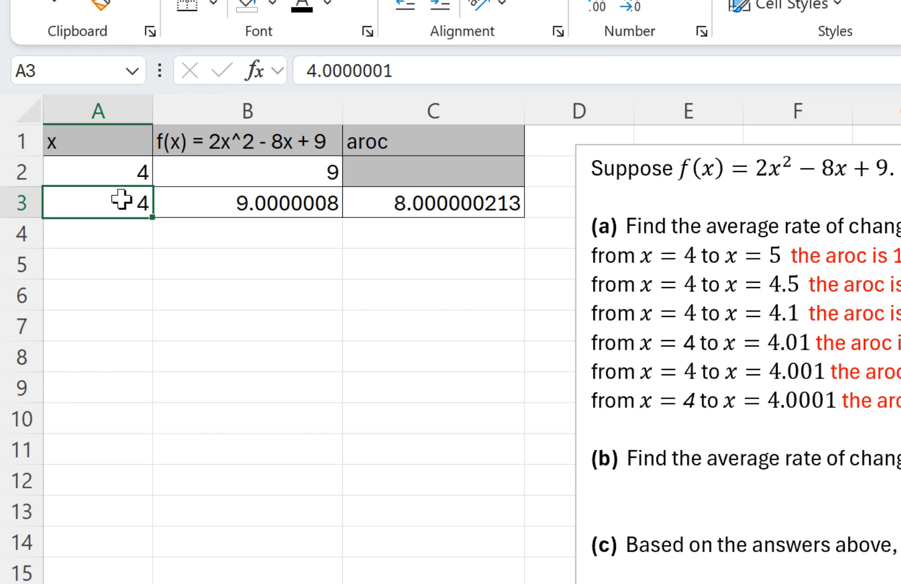
double_click(148, 111)
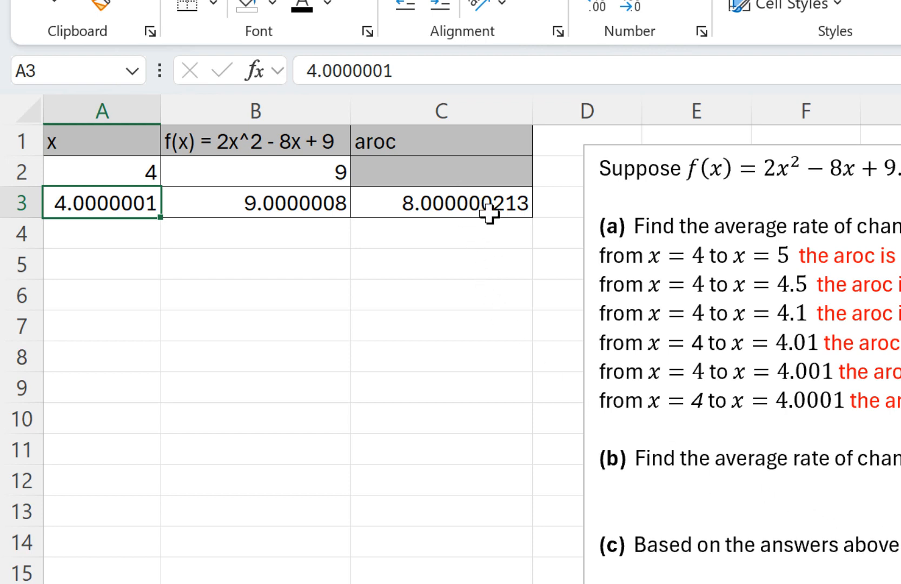
Enter the answer "slope is 8.000000213" on the line under question (b).
left_click(665, 479)
type("slope is 8.000000214")
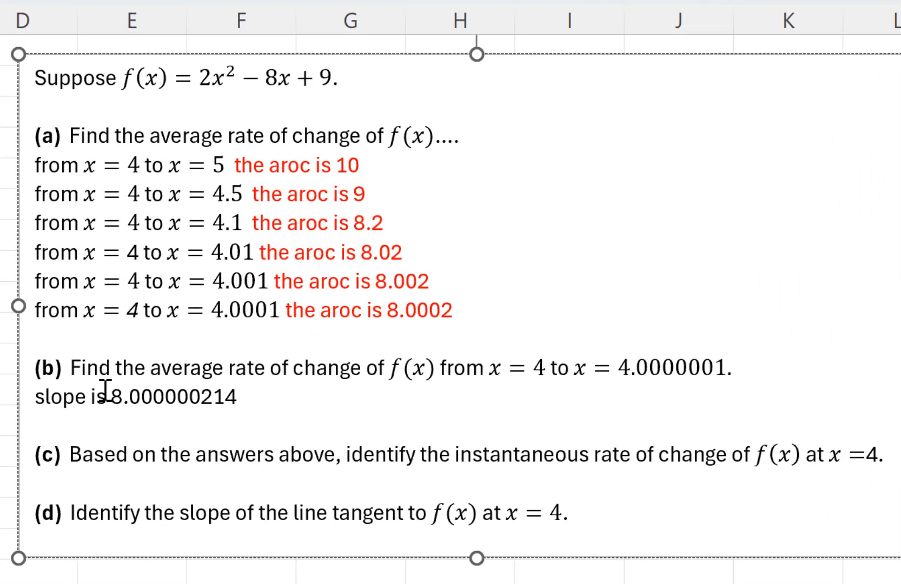
key("BackSpace")
type("3")
Add the answer "The iroc at x= 4 is 8." under question (c) and colour the answers to (b) and (c) red.
left_click(119, 478)
key("Return")
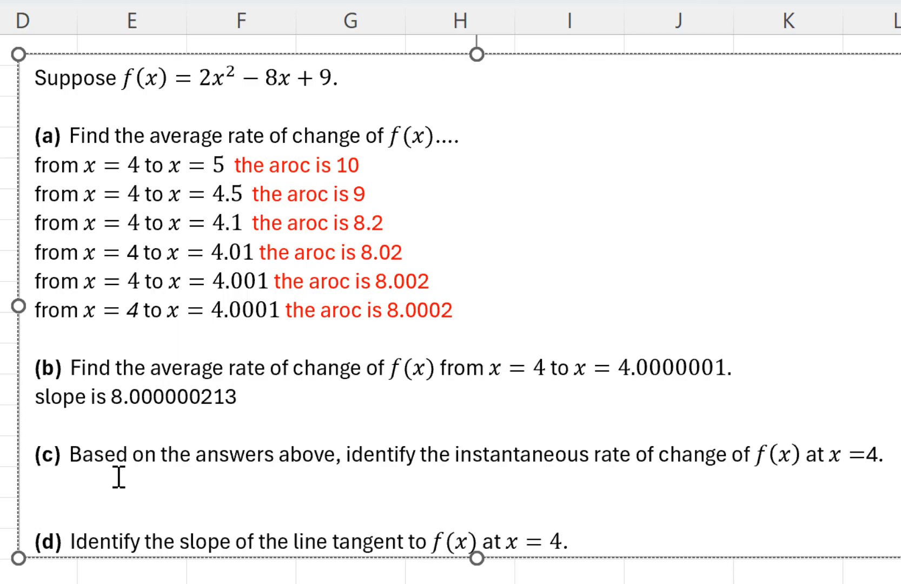
left_click(118, 477)
type("Th")
left_click_drag(221, 484, 53, 487)
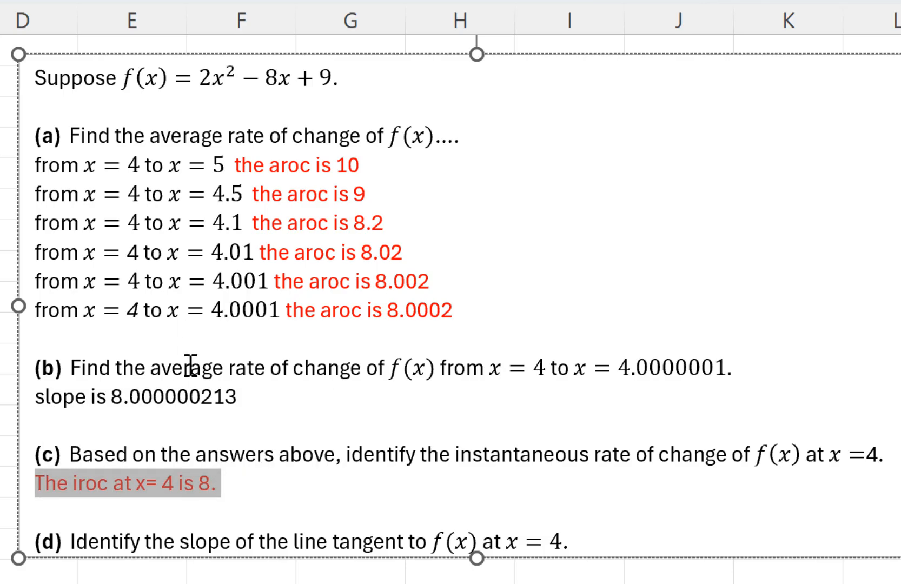
left_click_drag(245, 399, 34, 401)
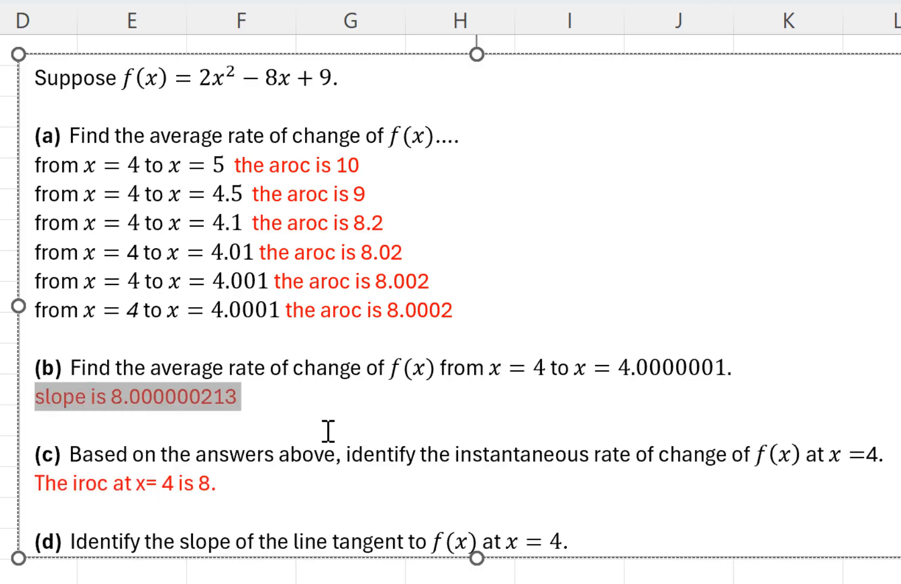
left_click(329, 431)
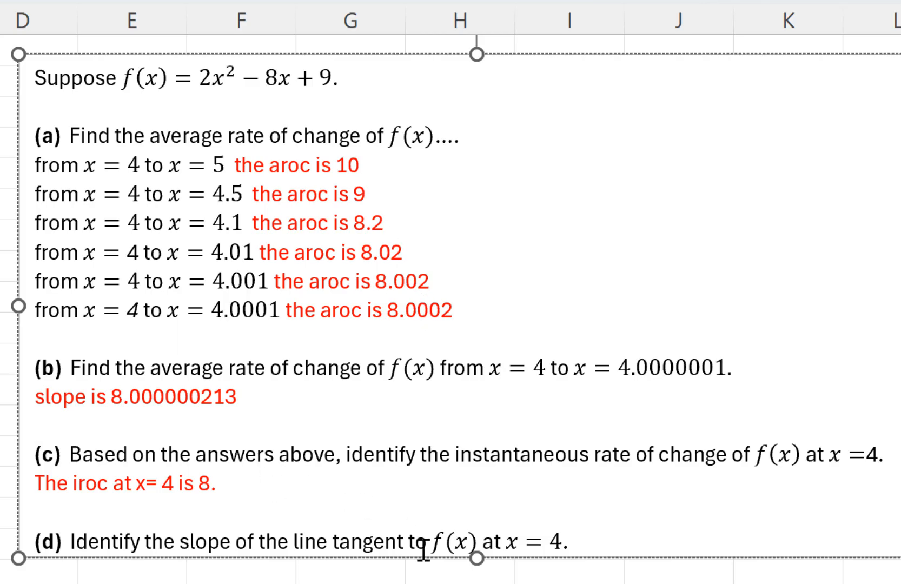
Extend the text box downward and begin an answer with "The s" on a new line under question (d).
left_click_drag(477, 560, 477, 578)
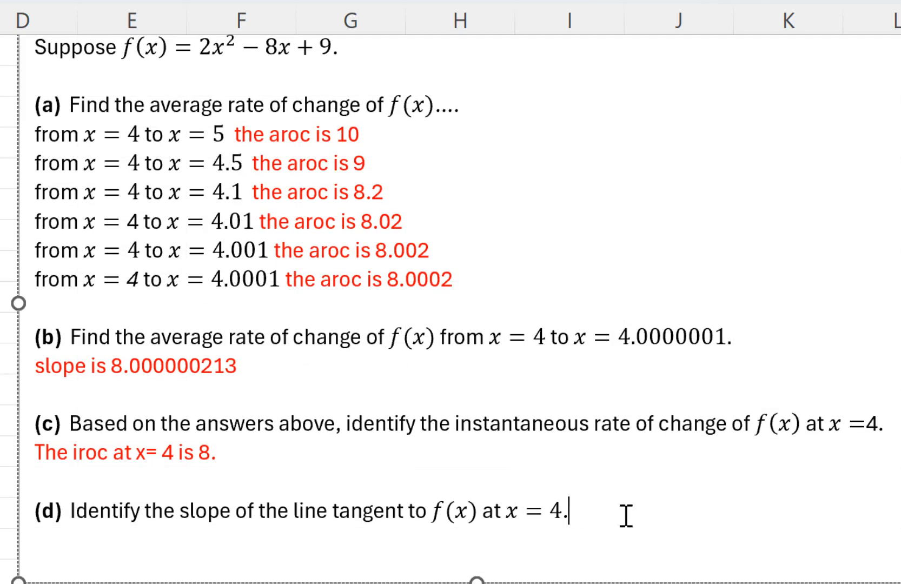
key("Return")
key("BackSpace")
type("The s")
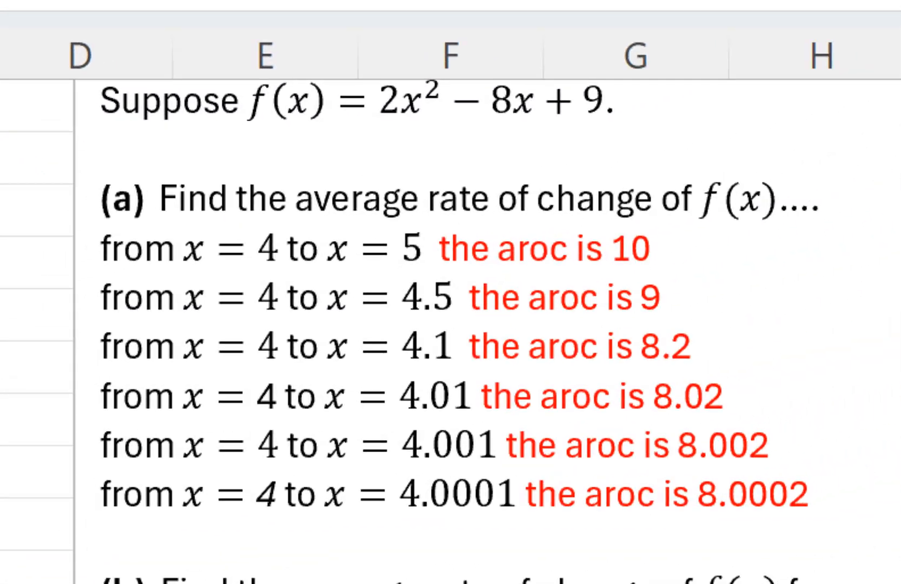
Highlight the x = 5 and x = 4.5 lines of part (a) in turn to review their average rates of change.
left_click_drag(678, 258, 125, 262)
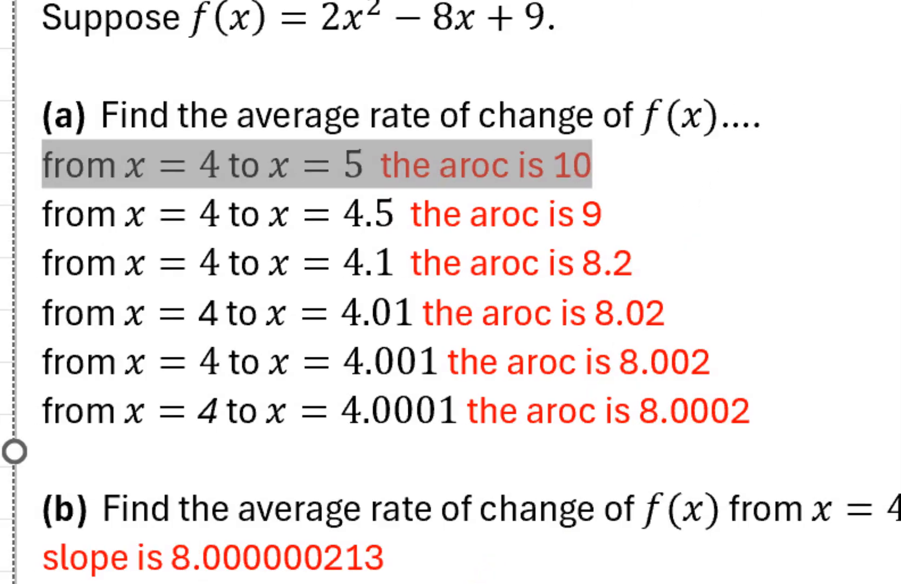
left_click_drag(630, 206, 85, 226)
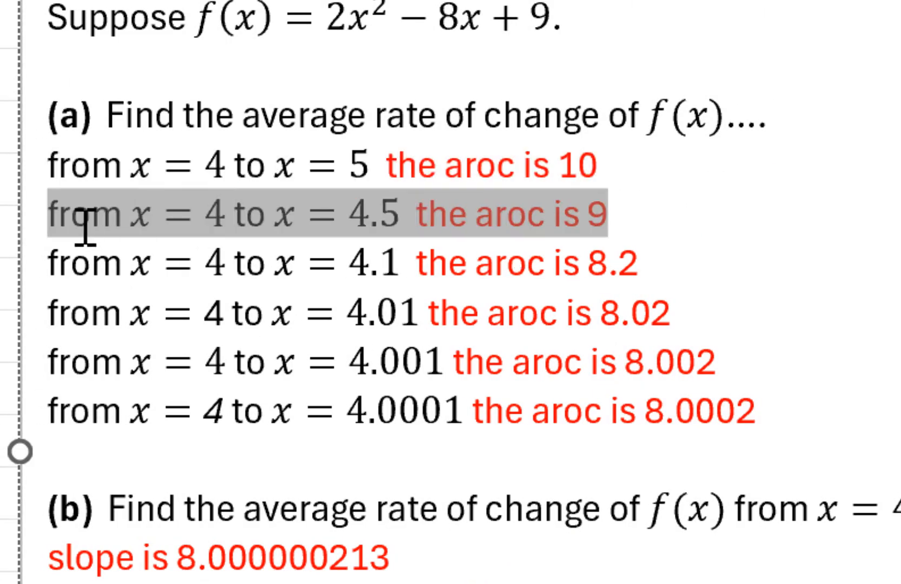